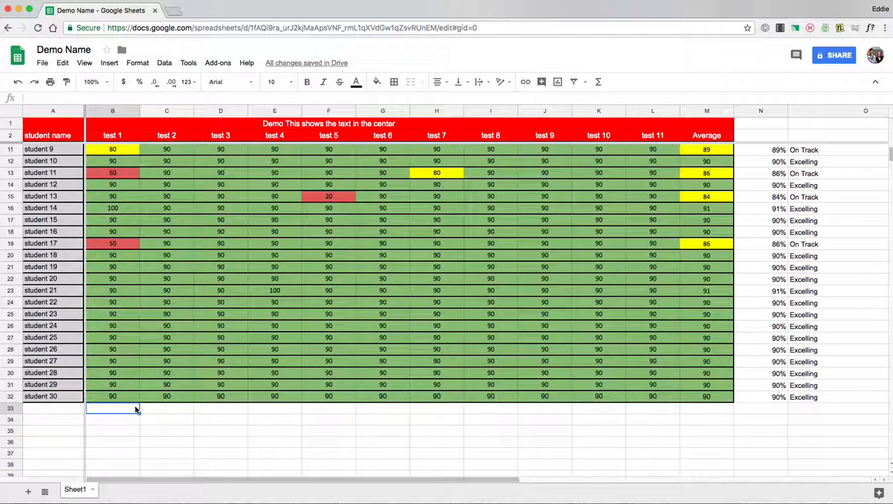
Start a COUNTIF formula in cell B33, directly below the test 1 scores
click(114, 111)
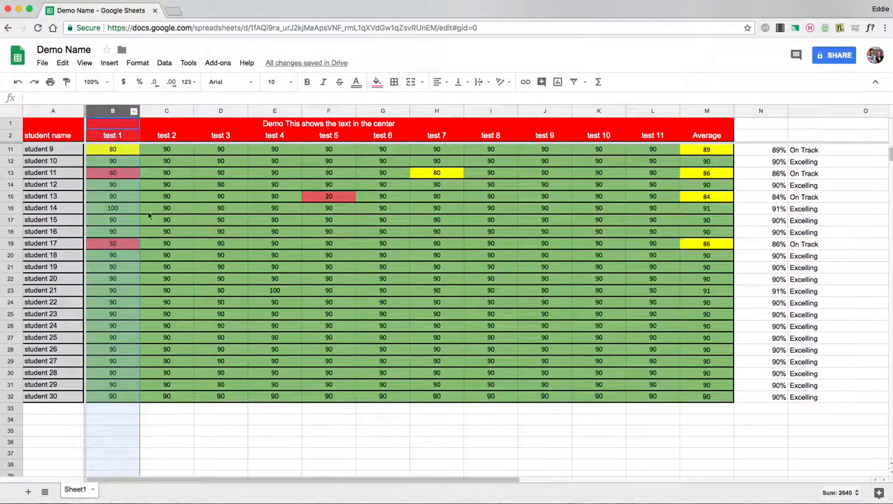
scroll(145, 223, up, 3)
scroll(145, 224, down, 3)
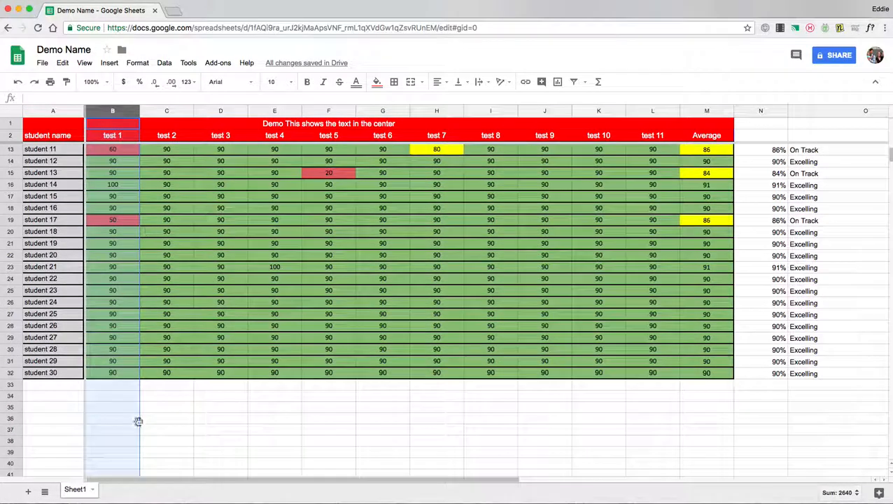
click(104, 385)
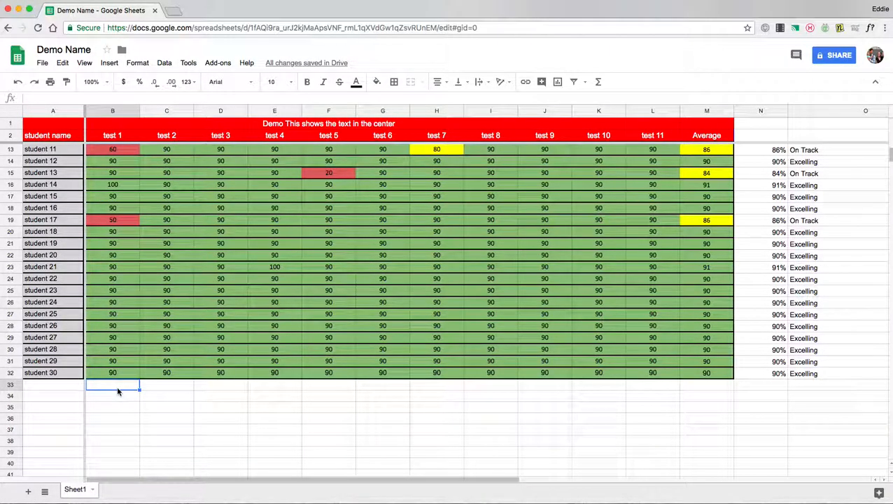
text(=)
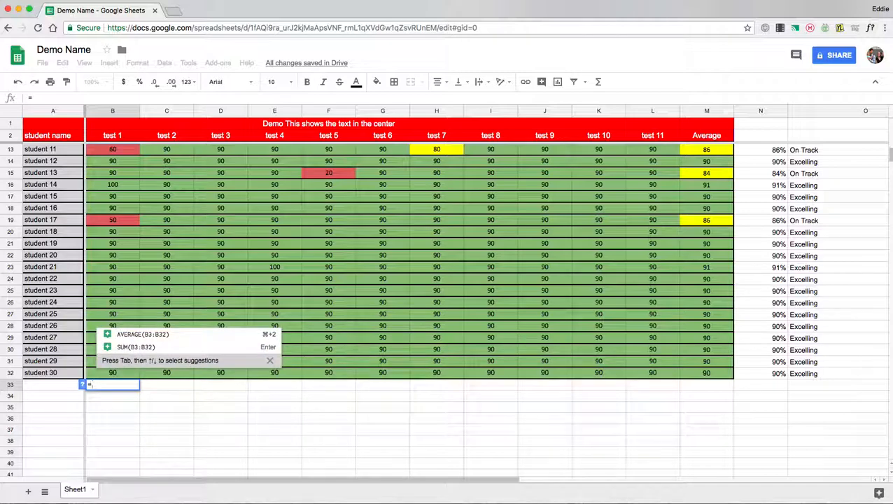
text(count)
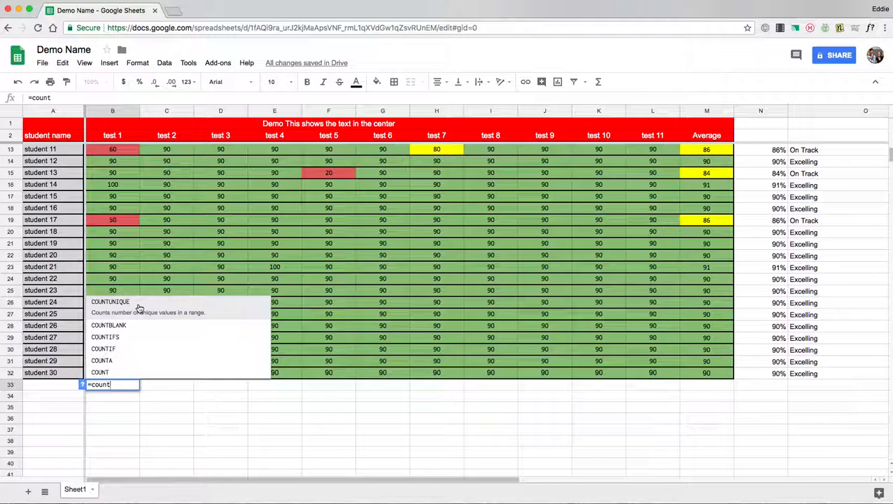
click(124, 347)
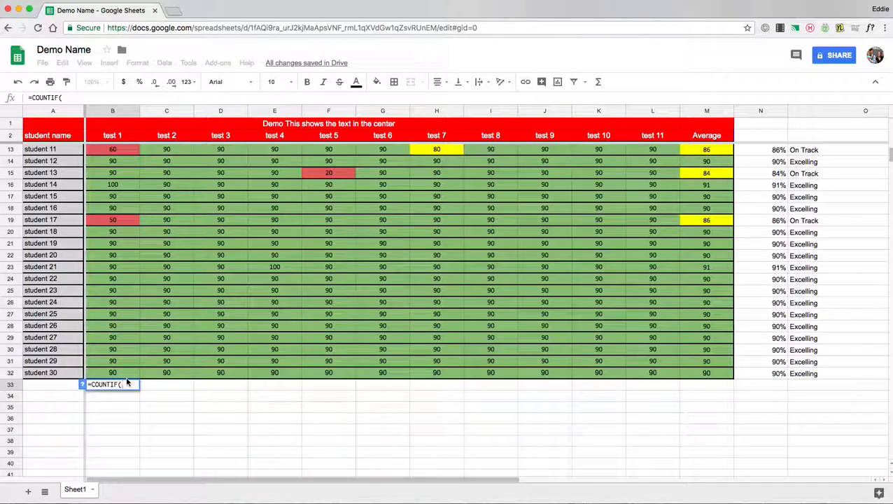
Complete the COUNTIF formula in B33 with the range B3:B32 and the criterion ">=70"
scroll(130, 299, up, 5)
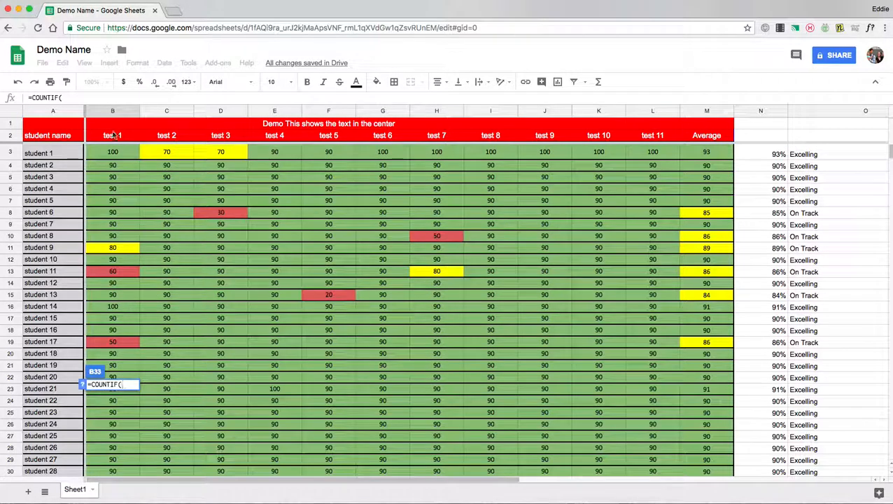
drag(113, 153, 117, 361)
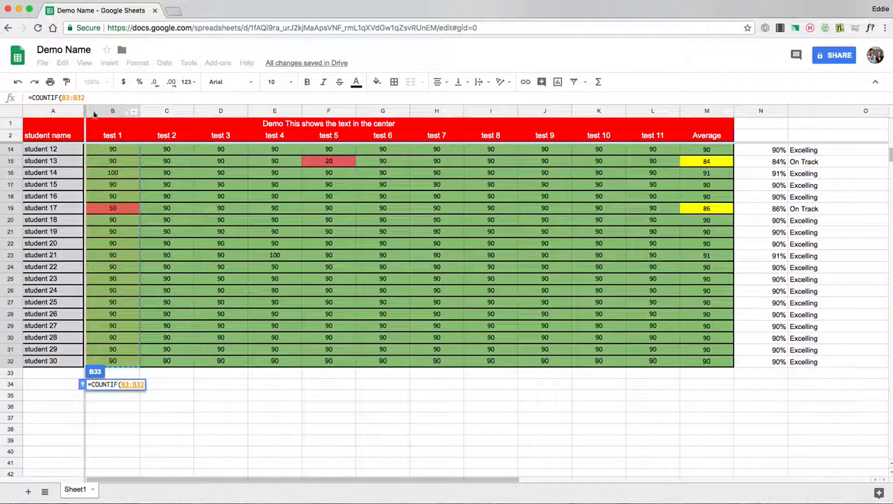
text(, )
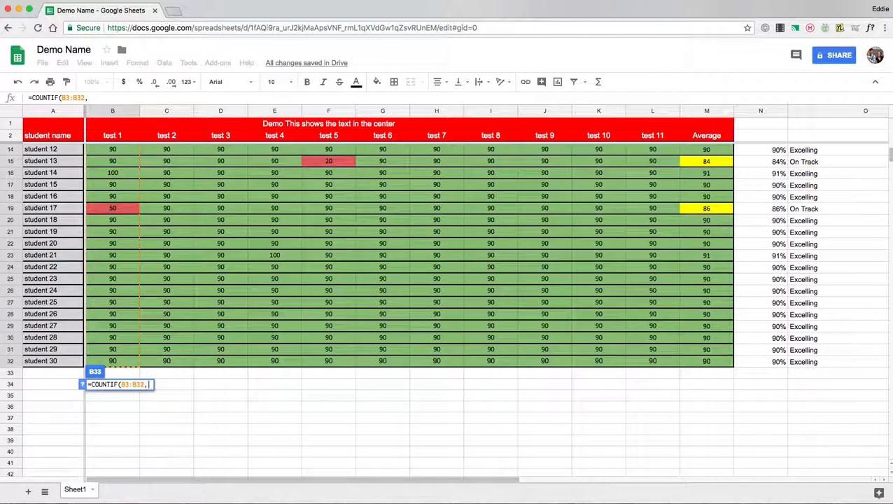
text(")
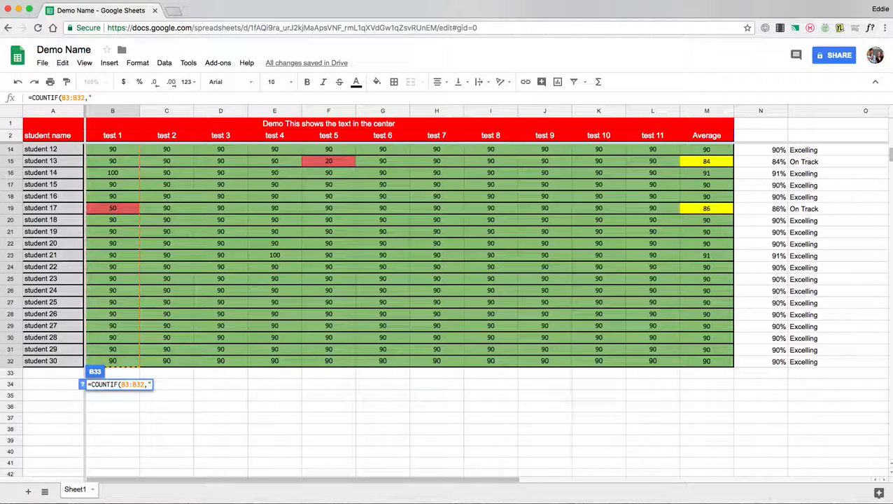
text(>=70"))
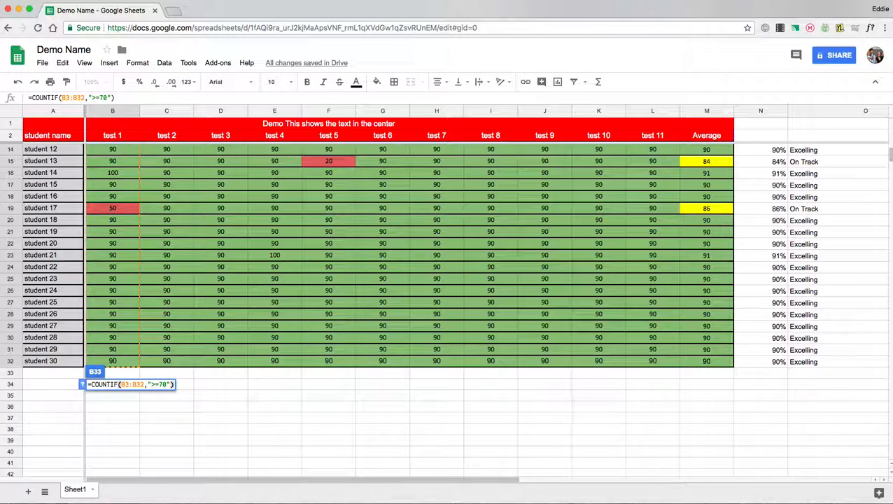
key(Return)
Check the count in B33 against the failing test 1 scores of student 11 and student 17
click(120, 373)
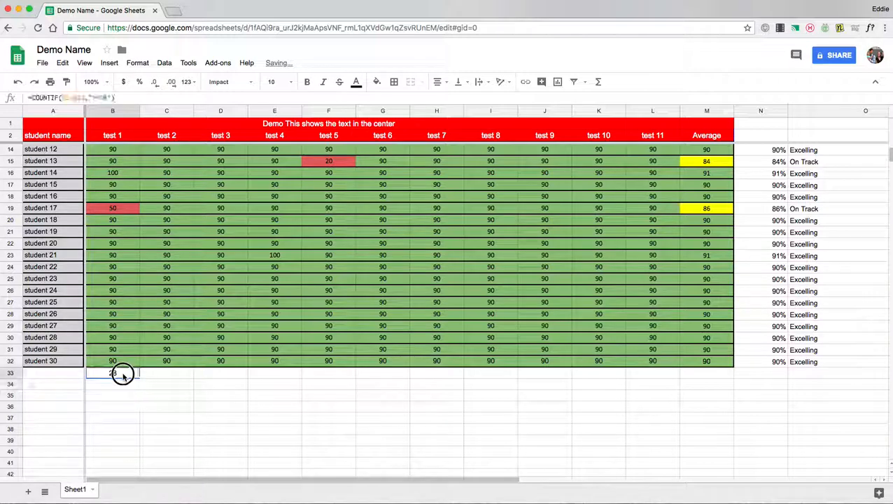
scroll(149, 373, up, 2)
scroll(148, 373, up, 3)
click(116, 245)
text(60)
click(115, 314)
click(114, 243)
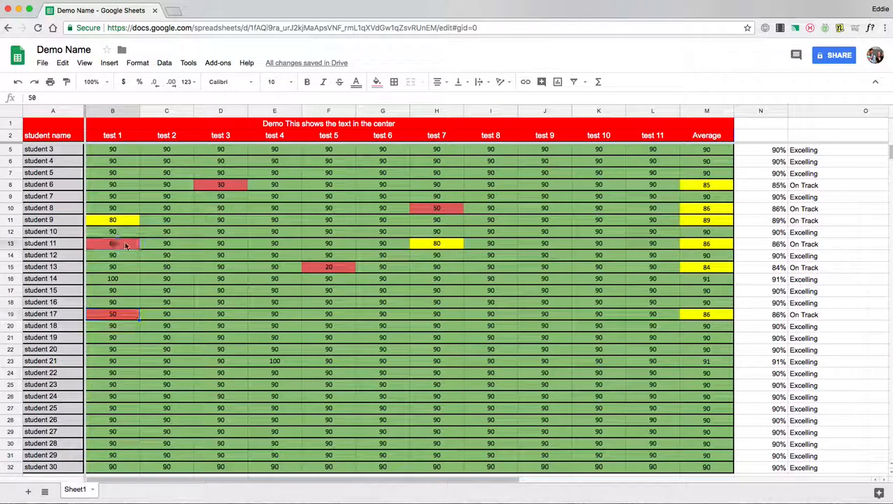
click(115, 322)
click(115, 315)
click(116, 245)
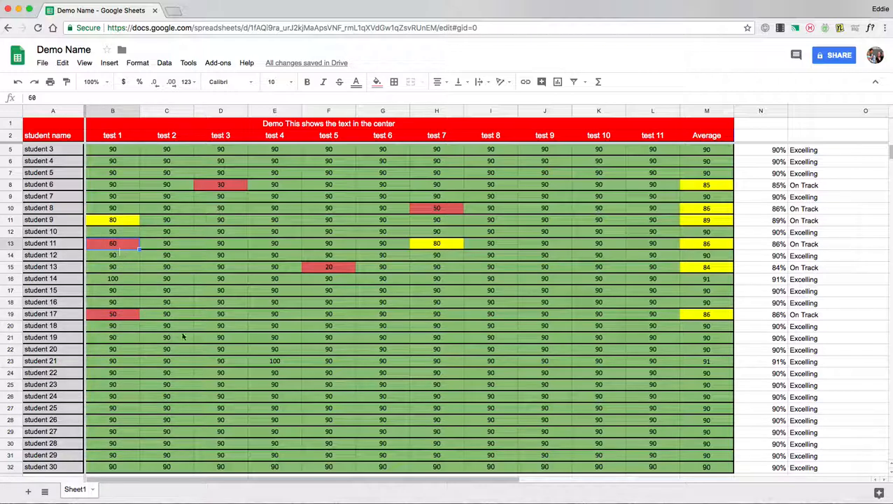
Change the COUNTIF criterion in B33 to "<70" so it counts the failing scores
scroll(165, 341, down, 3)
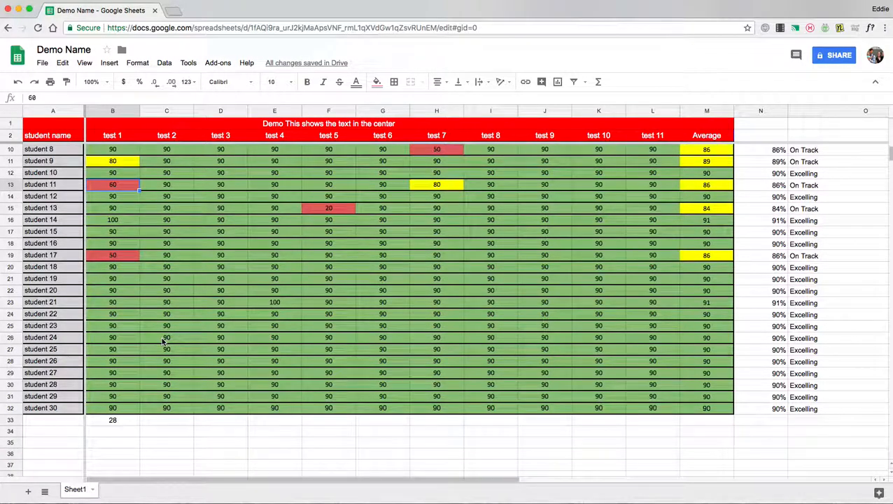
scroll(142, 359, down, 2)
double_click(122, 360)
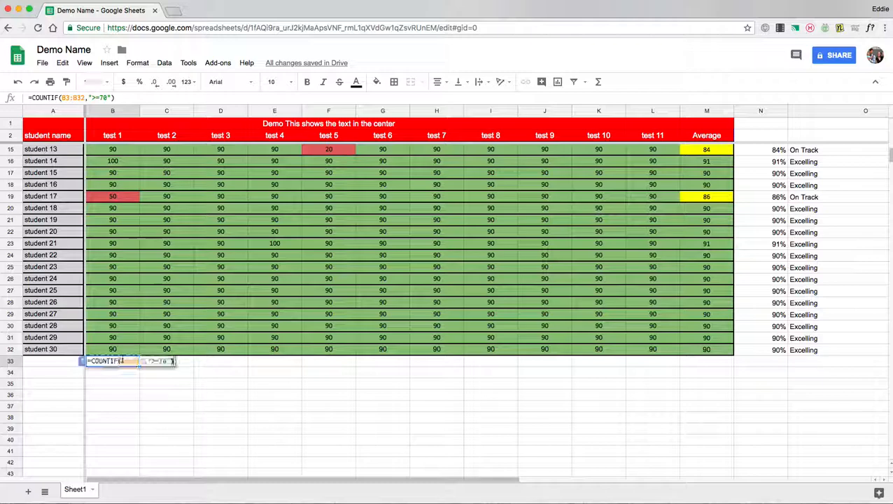
click(162, 360)
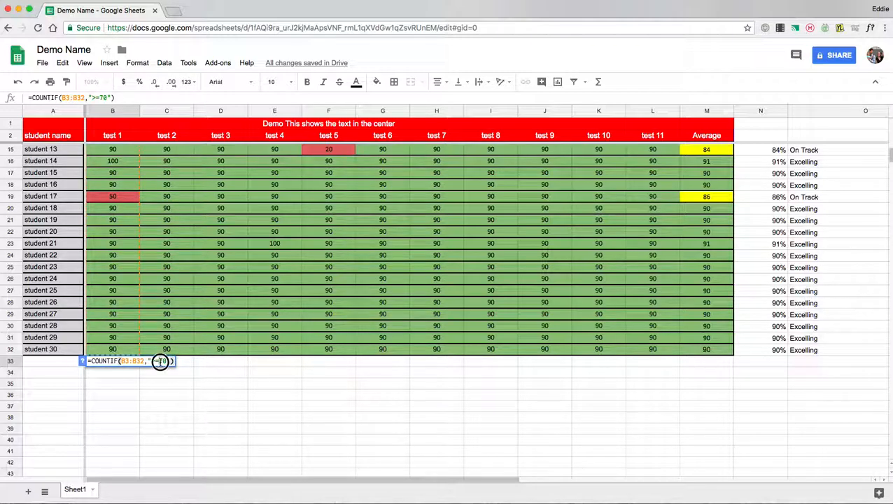
key(BackSpace)
key(BackSpace)
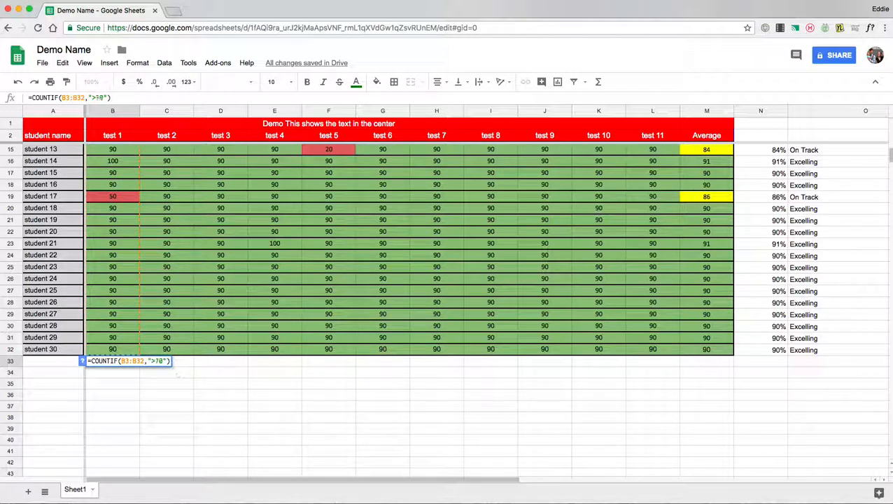
text(<)
key(Return)
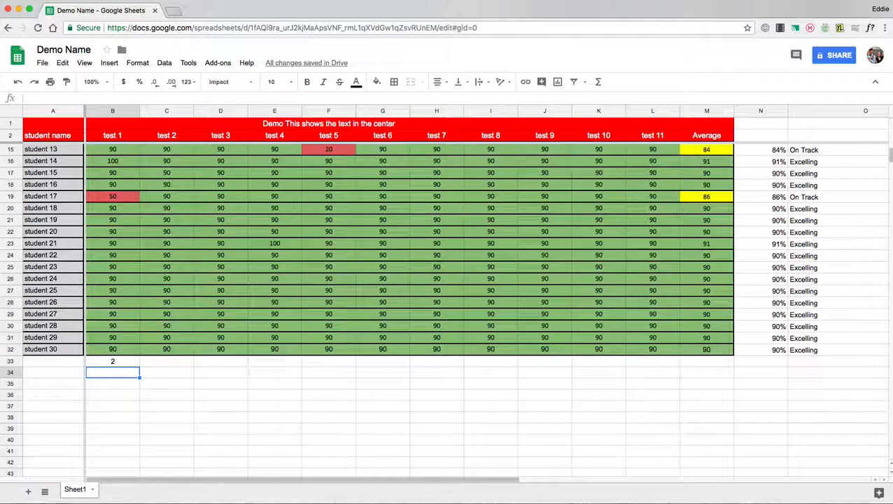
double_click(93, 361)
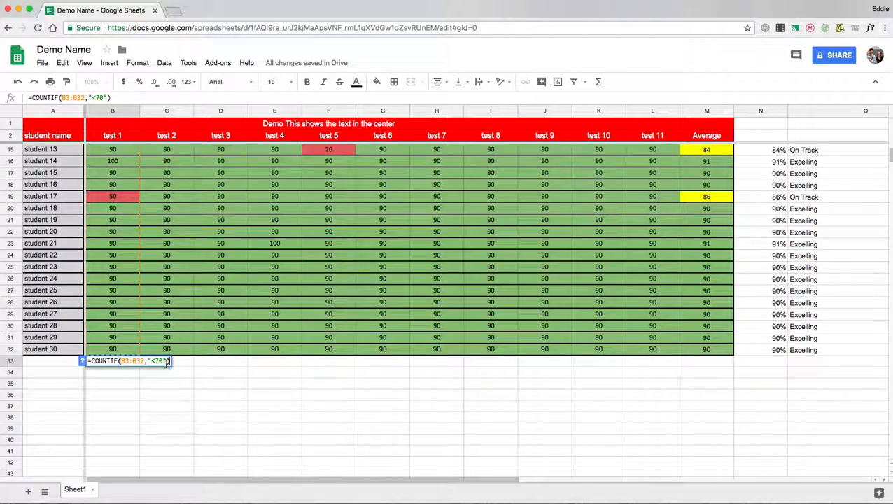
key(Tab)
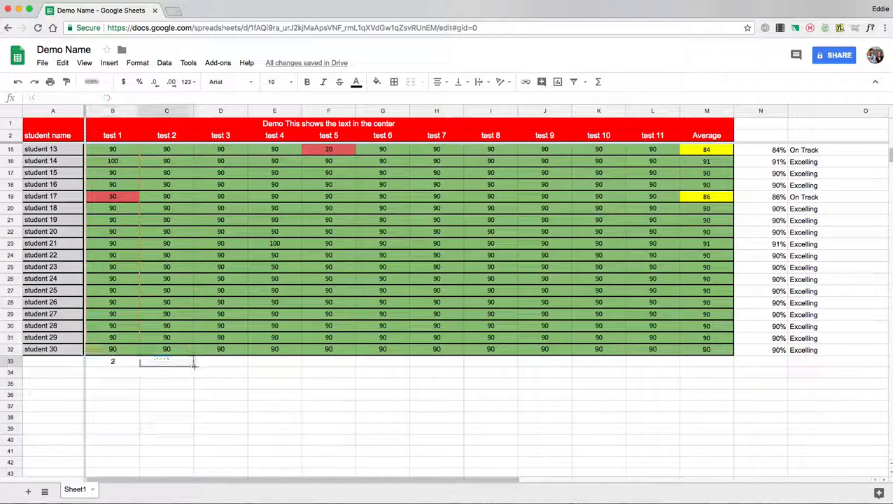
Insert one column to the right of the student name column
click(78, 113)
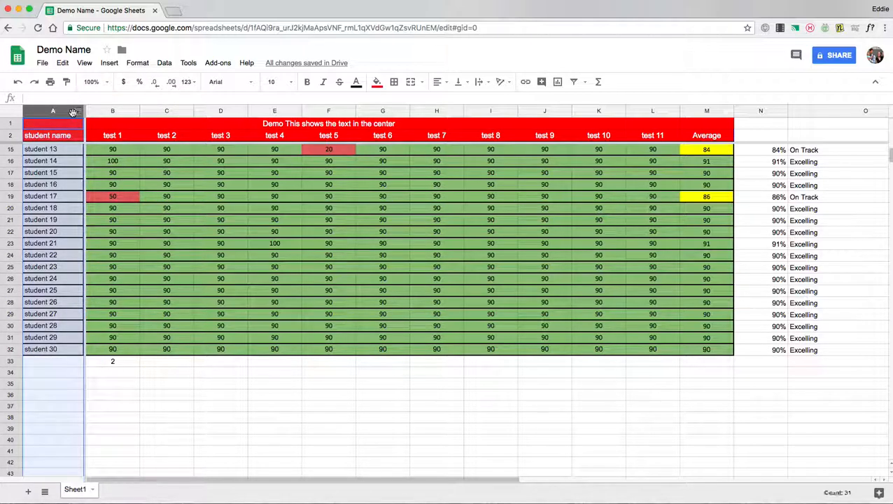
right_click(66, 114)
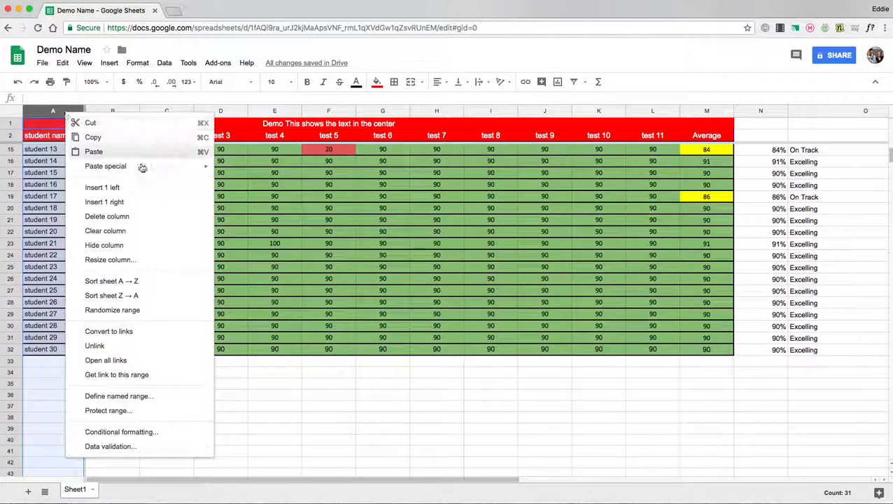
click(135, 201)
scroll(123, 207, up, 5)
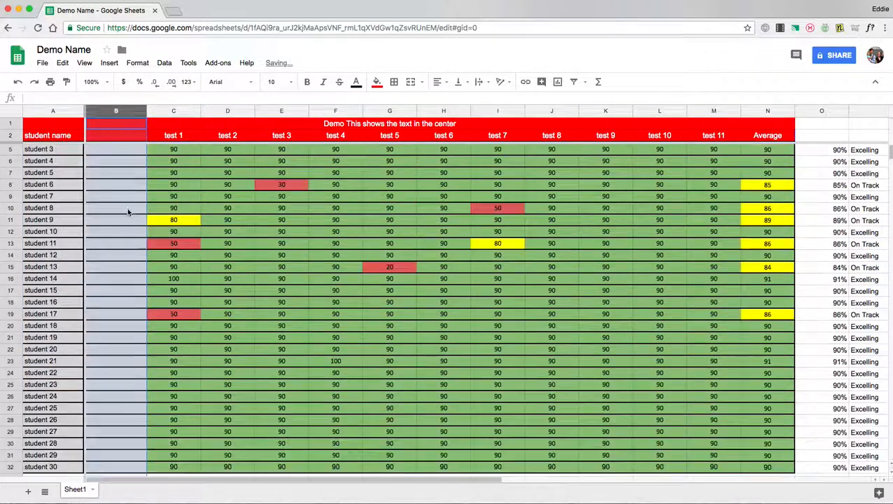
Enter the heading "Class Period" in cell B2 of the new column
click(113, 139)
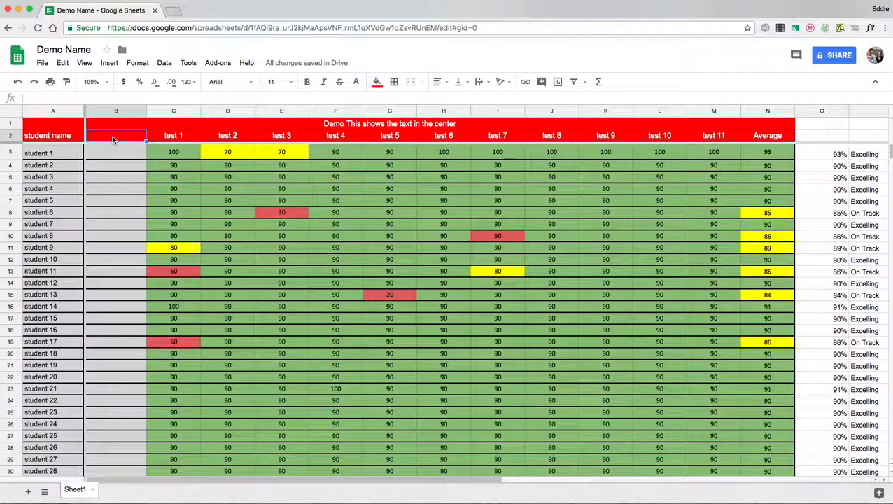
text(Exam)
key(BackSpace)
key(BackSpace)
text(Class PERIO)
key(BackSpace)
key(BackSpace)
key(BackSpace)
key(BackSpace)
text(eriod)
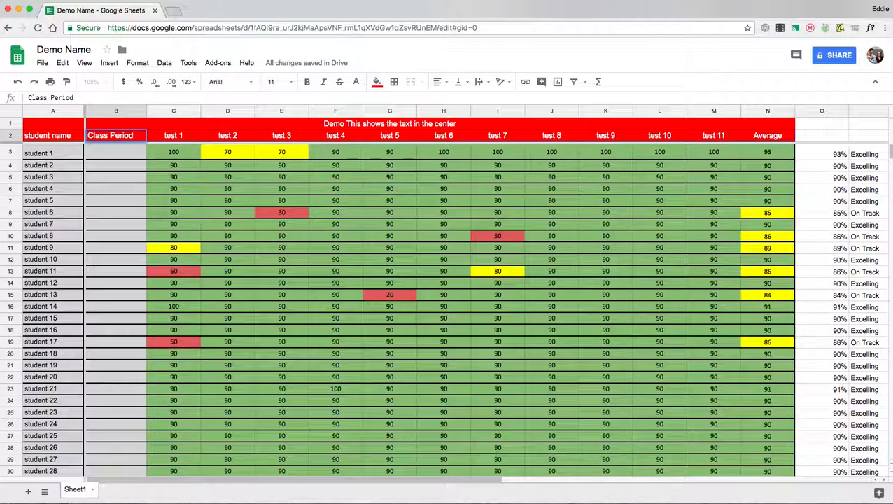
key(Return)
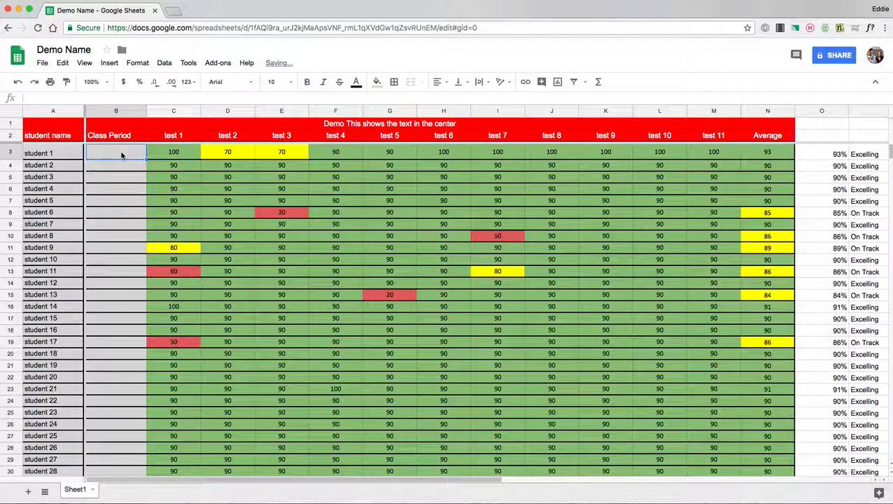
Fill the Class Period column with 1 for all students, and overwrite students 7 to 16 with 2
drag(143, 152, 122, 312)
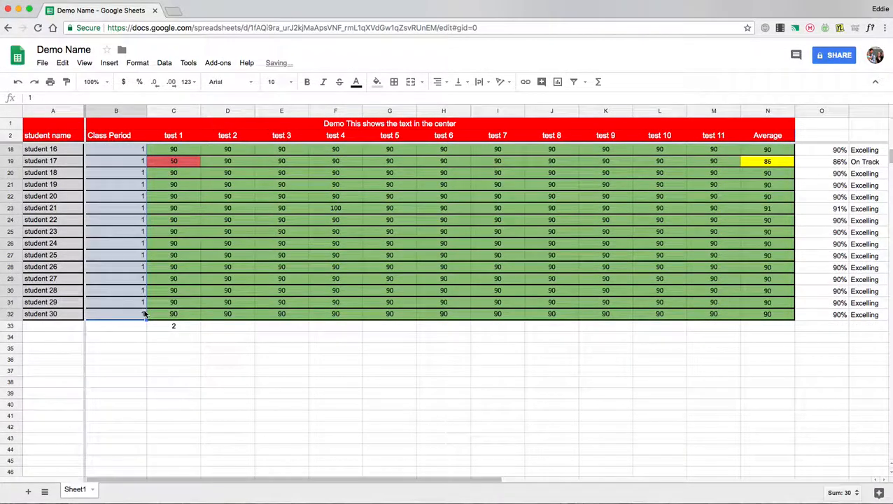
scroll(140, 210, up, 5)
click(130, 225)
text(2)
click(133, 237)
click(133, 225)
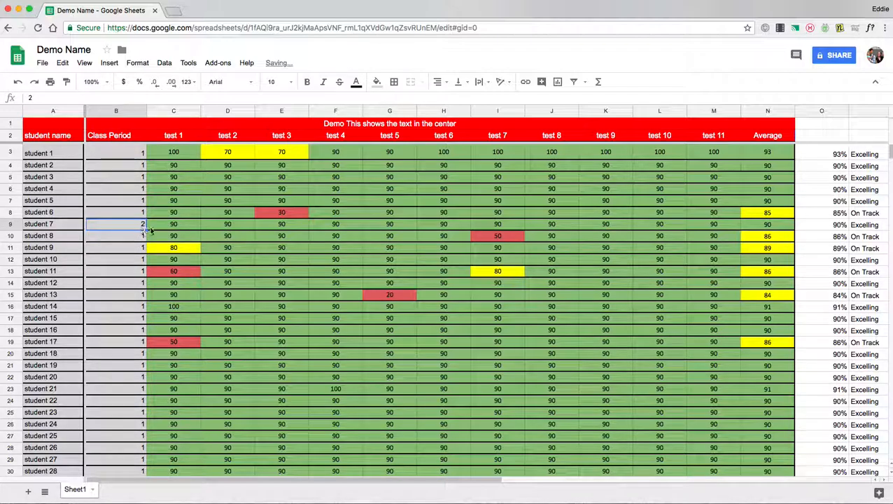
drag(147, 230, 139, 329)
Set the class period to 3 for students 17 to 23 and to 4 for students 24 to 30
scroll(139, 328, down, 1)
click(137, 303)
text(3)
key(Return)
click(133, 302)
drag(146, 307, 133, 456)
click(139, 385)
text(4)
scroll(196, 392, down, 2)
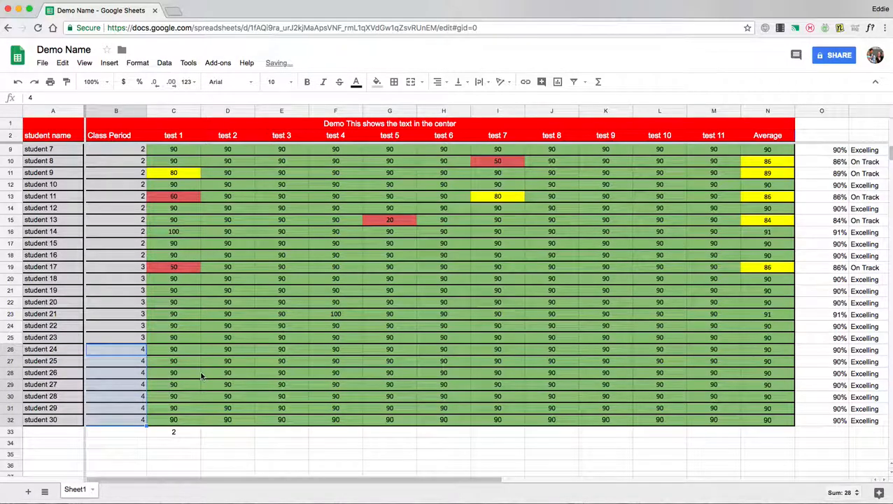
Change the function in the C33 formula from COUNTIF to COUNTIFS
click(178, 423)
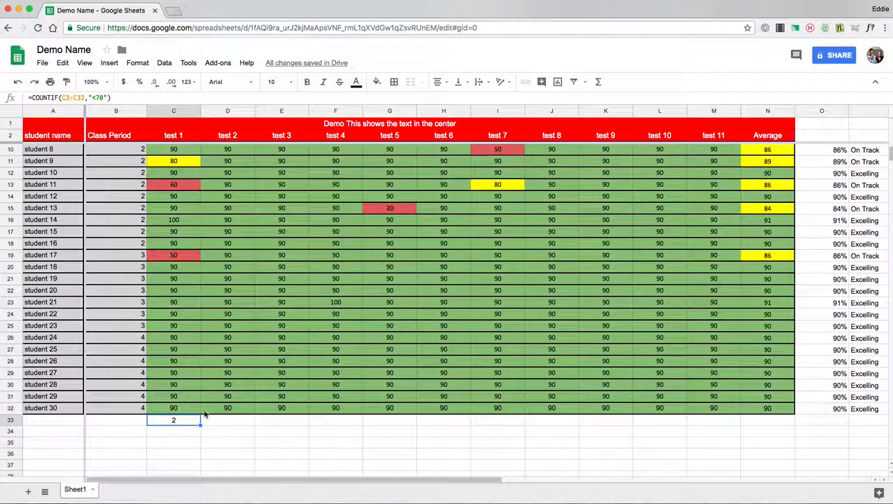
click(169, 257)
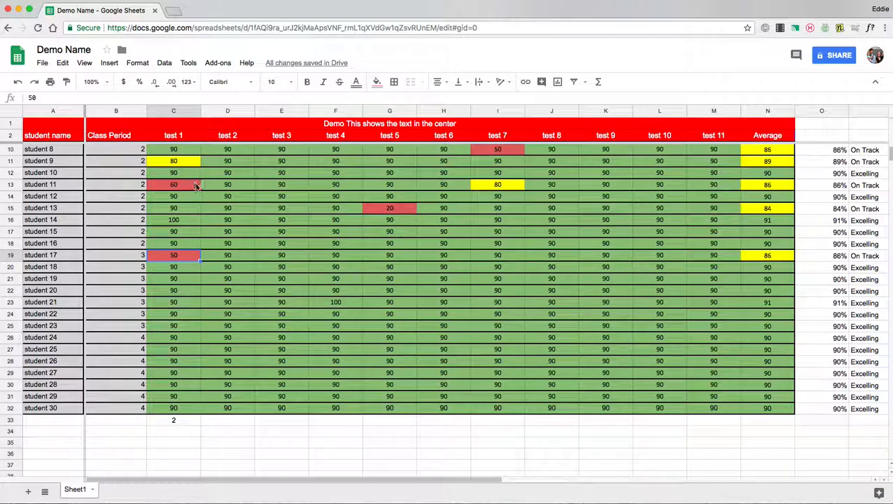
click(173, 423)
double_click(174, 422)
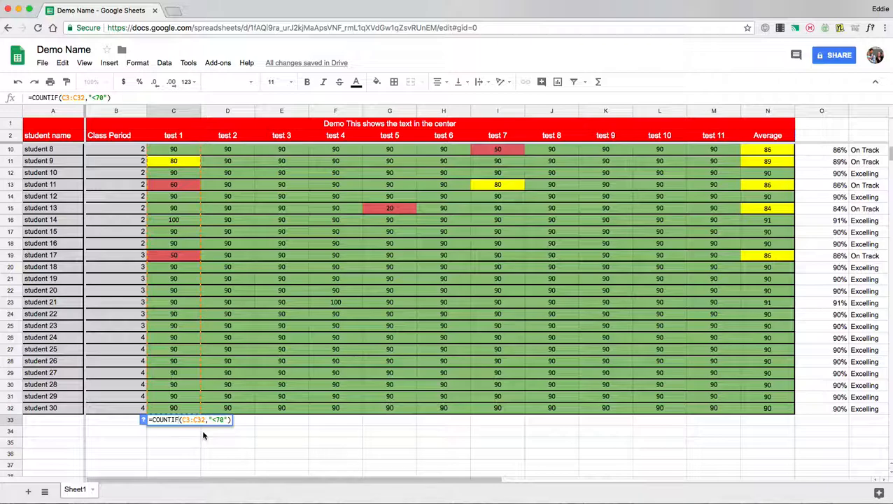
text(S)
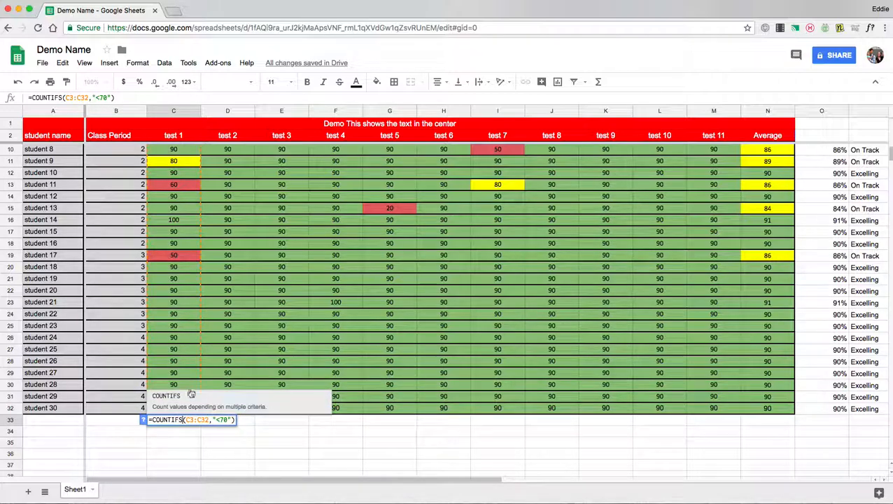
Clear the existing range and criterion from inside the parentheses of the COUNTIFS formula in C33
click(233, 420)
key(BackSpace)
key(BackSpace)
key(BackSpace)
key(BackSpace)
key(BackSpace)
key(BackSpace)
key(BackSpace)
key(BackSpace)
key(BackSpace)
key(BackSpace)
key(BackSpace)
key(BackSpace)
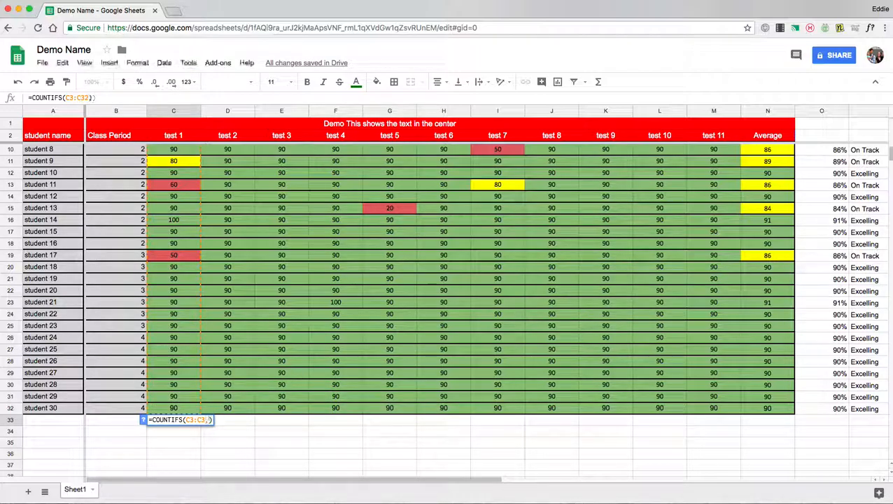
key(BackSpace)
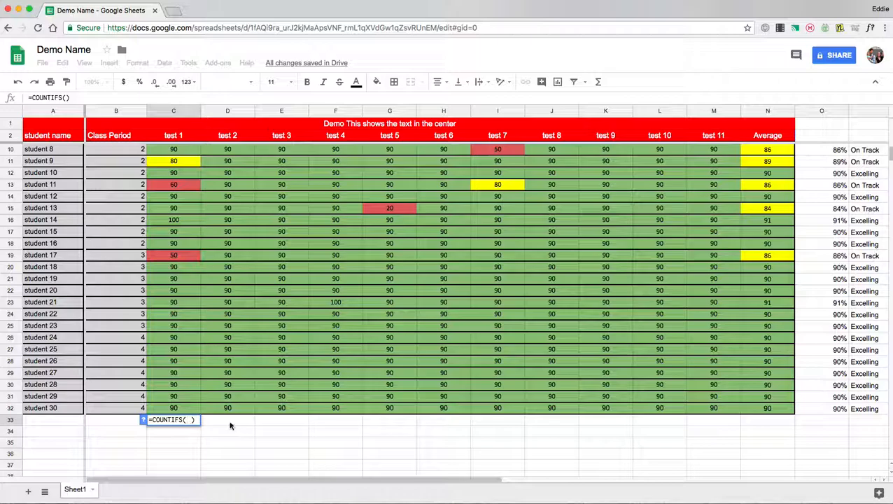
Add the Class Period range B3:B32 with the criterion "3" as the first condition of the COUNTIFS formula
scroll(191, 379, up, 5)
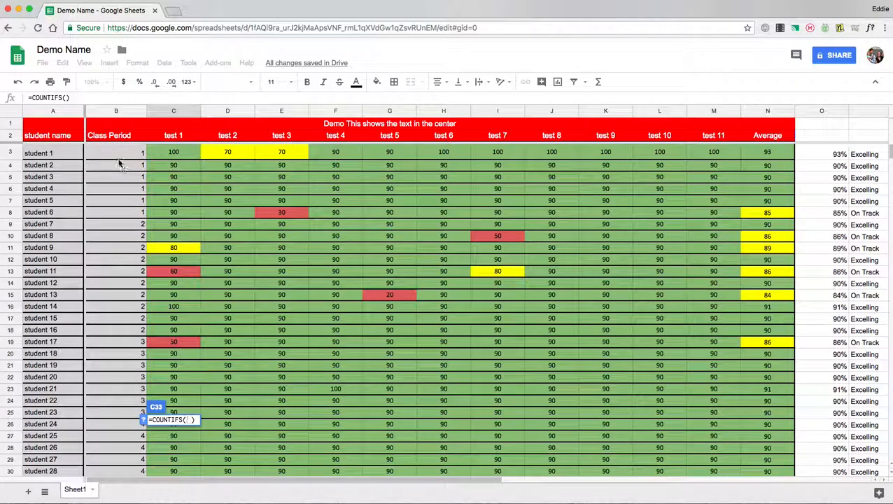
drag(119, 158, 140, 270)
scroll(317, 273, up, 1)
scroll(316, 273, up, 5)
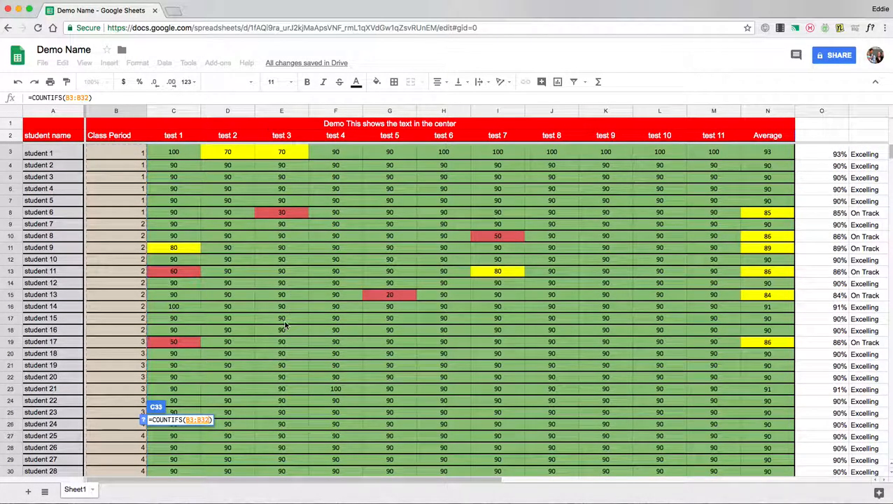
text(,)
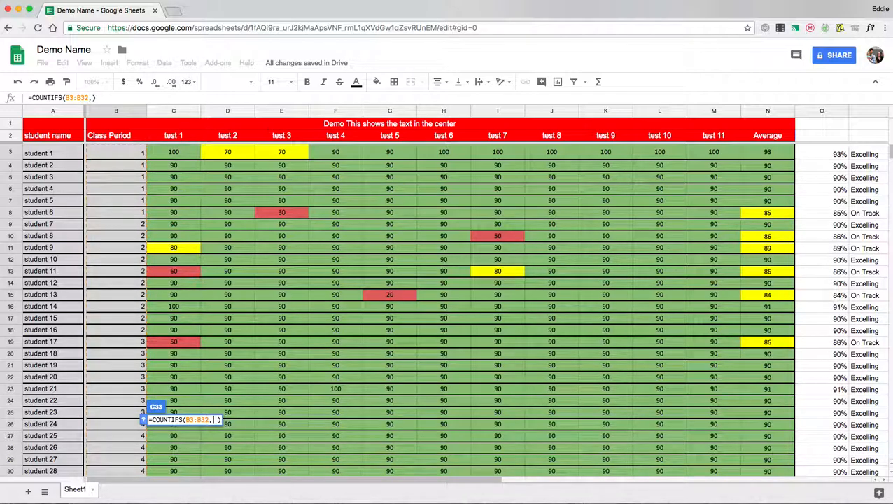
text(")
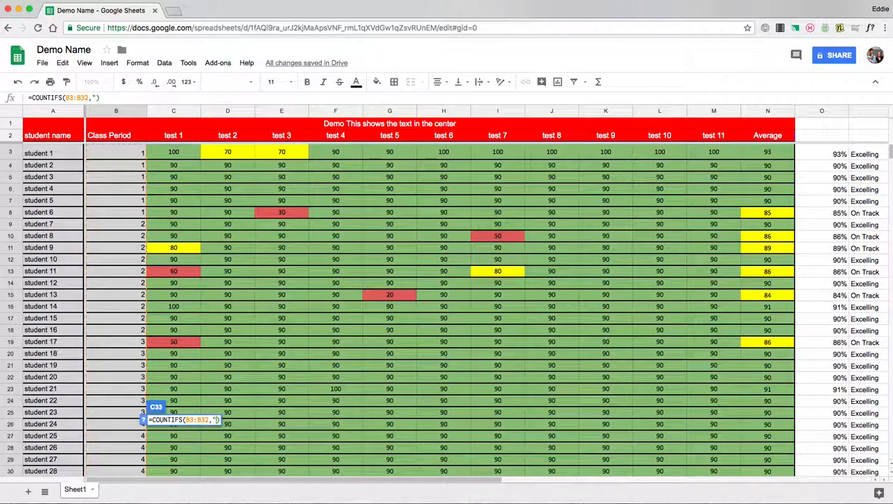
text(3",)
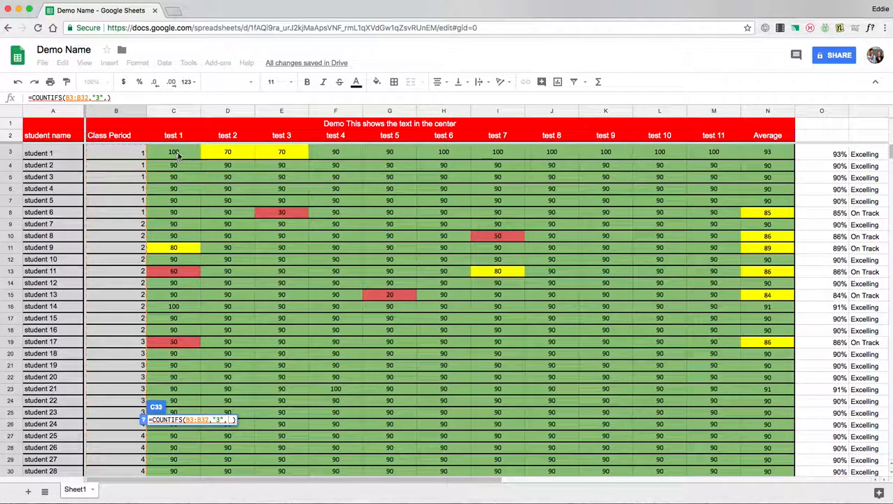
Add the test 1 range C3:C32 with the criterion "<70" as the second condition and commit the formula in C33
drag(178, 156, 182, 305)
scroll(307, 315, up, 3)
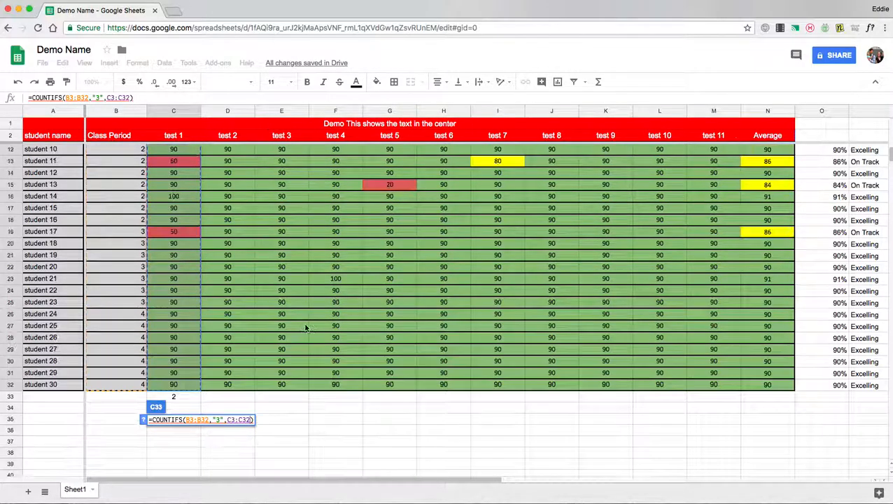
text(,)
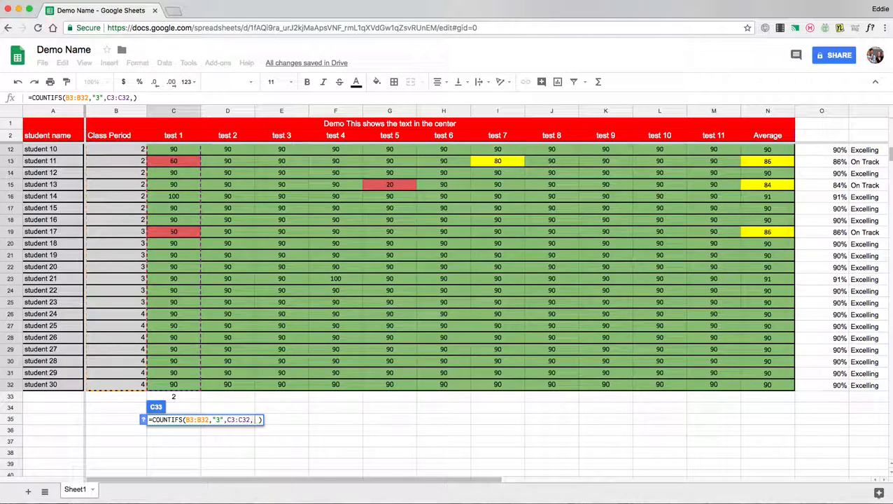
text(")
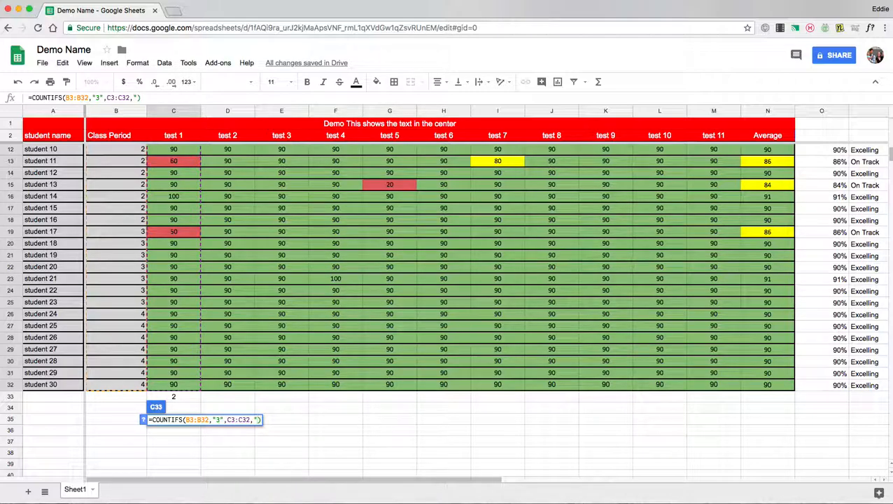
text(<70")
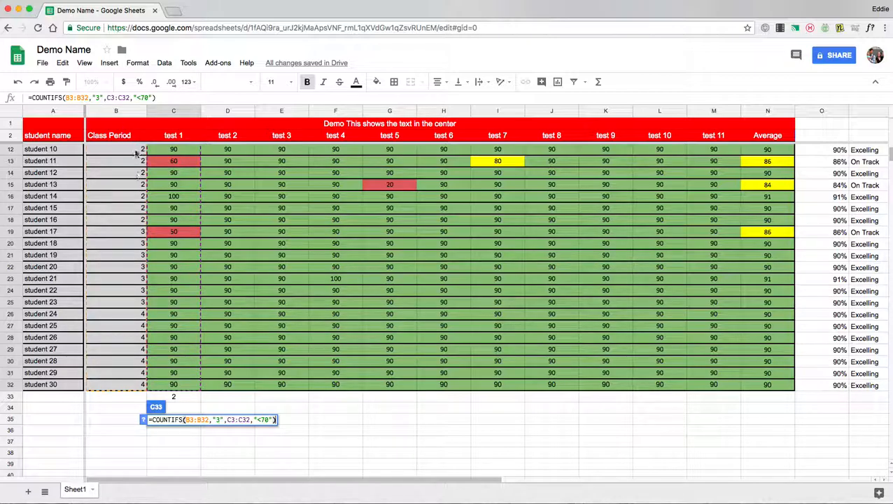
click(221, 420)
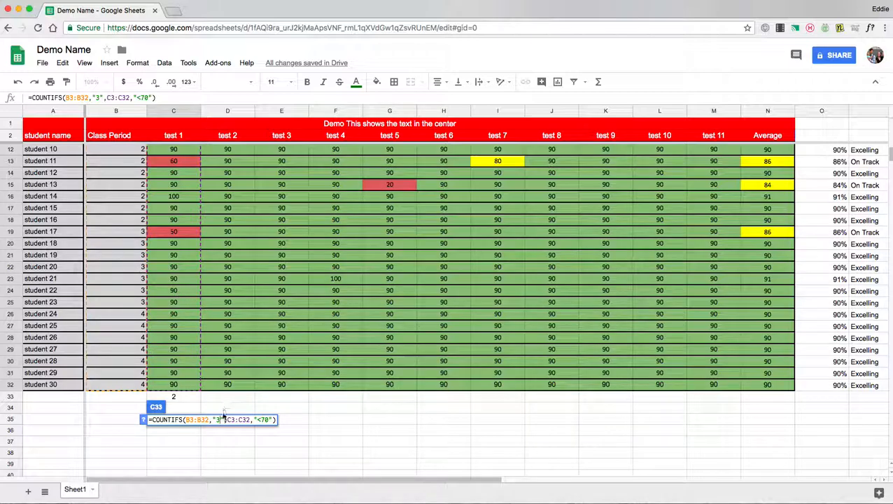
click(236, 419)
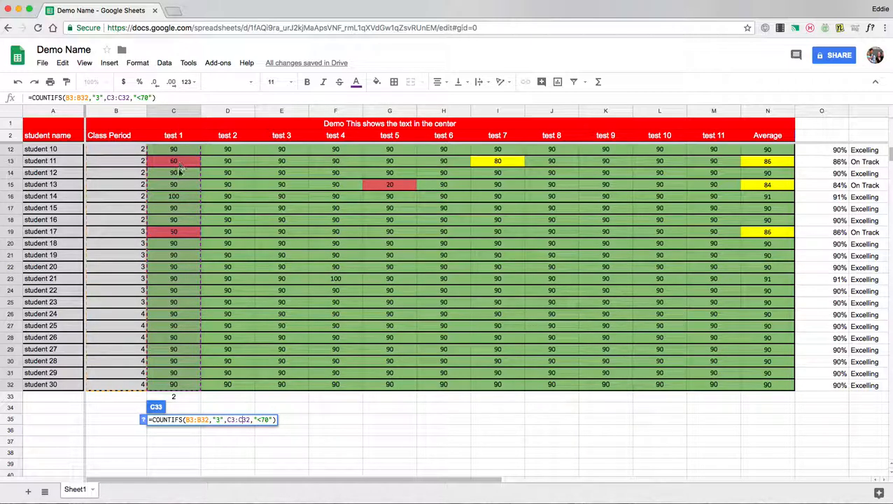
click(272, 420)
key(Return)
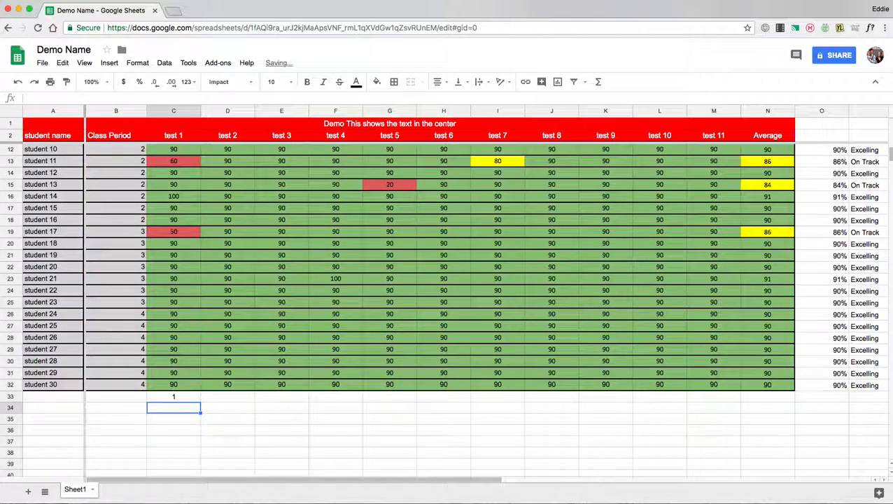
Change the test 1 scores of students 18, 19 and 20 to 50
scroll(176, 254, up, 2)
click(177, 255)
click(175, 272)
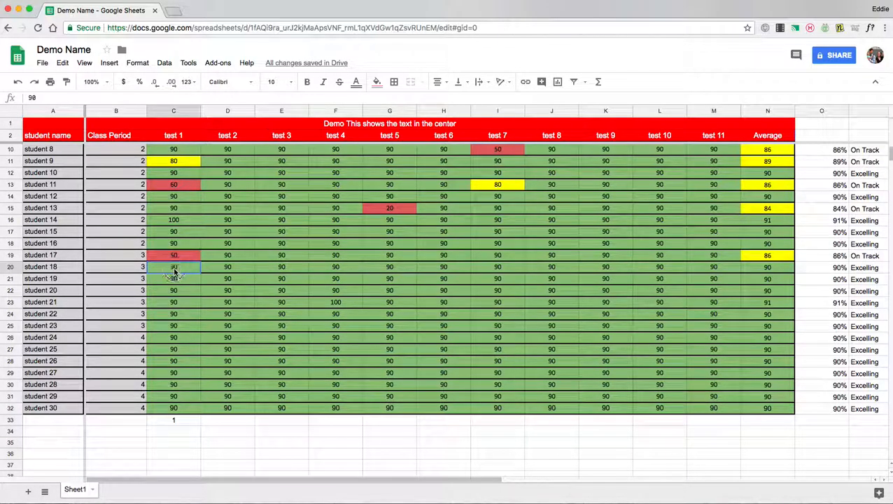
text(50)
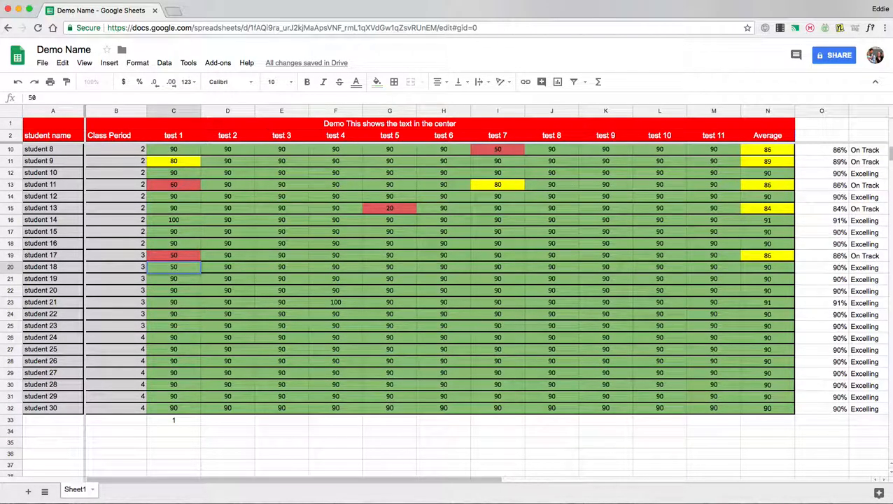
key(Return)
text(50)
key(Return)
text(50)
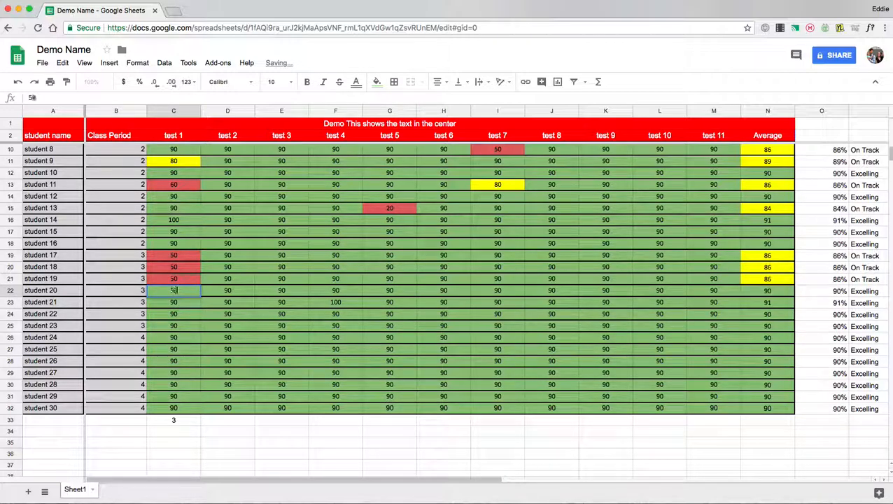
key(Return)
Open the COUNTIFS formula in C33 for editing
click(180, 419)
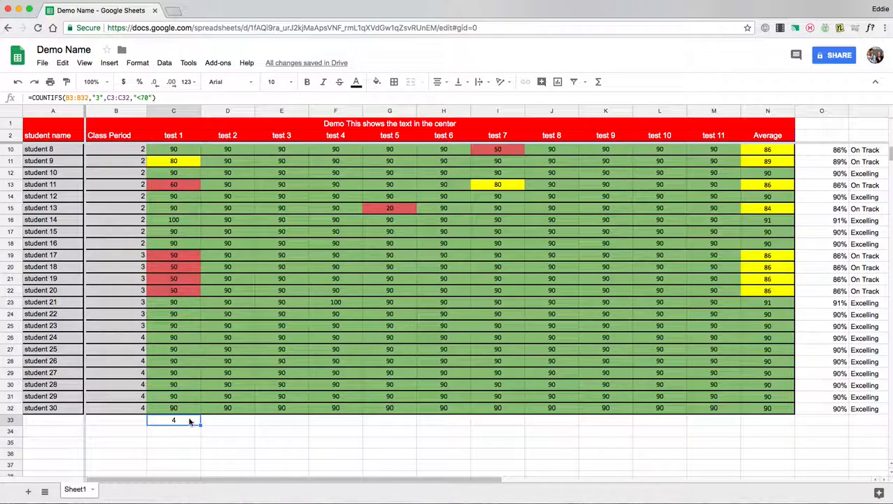
double_click(188, 420)
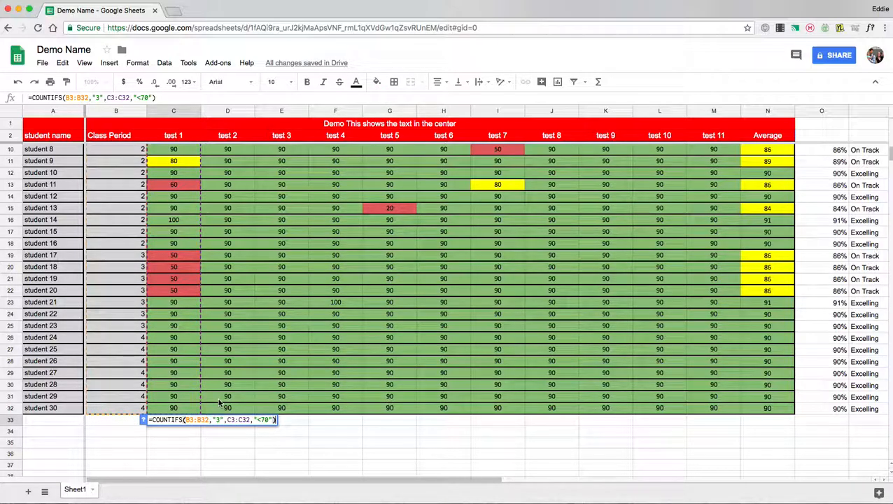